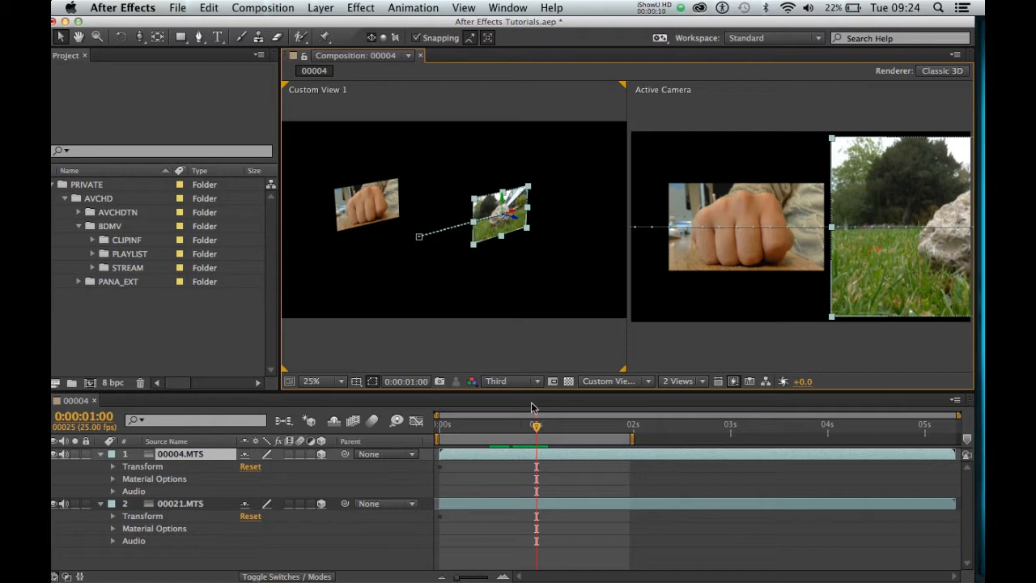
- At 0:00:01:11, move the 00004.MTS layer forward along its Z axis until it leaves the Active Camera frame
{"action": "left_click_drag", "start_coordinate": [537, 435], "coordinate": [584, 437]}
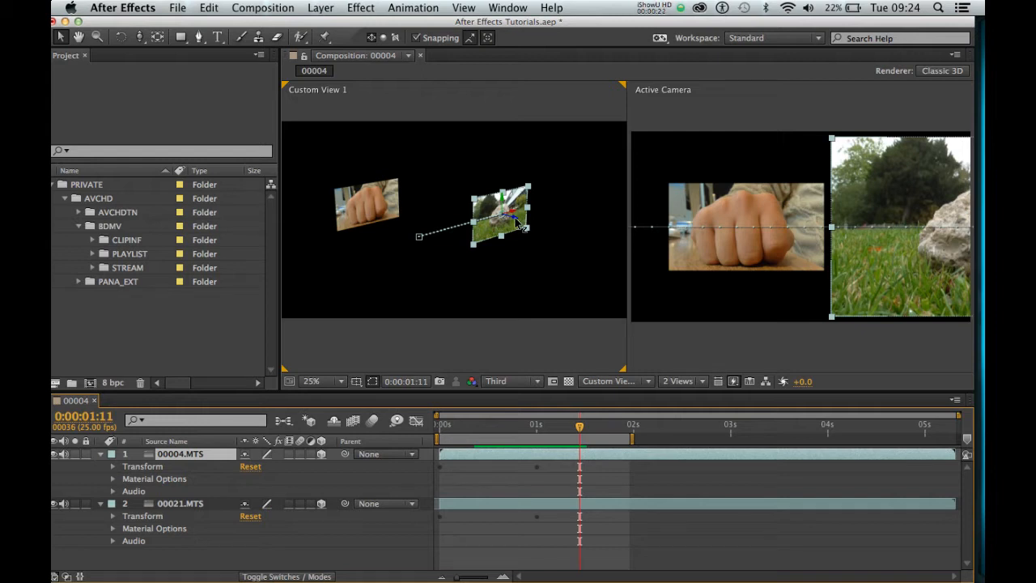
{"action": "left_click_drag", "start_coordinate": [520, 225], "coordinate": [655, 281]}
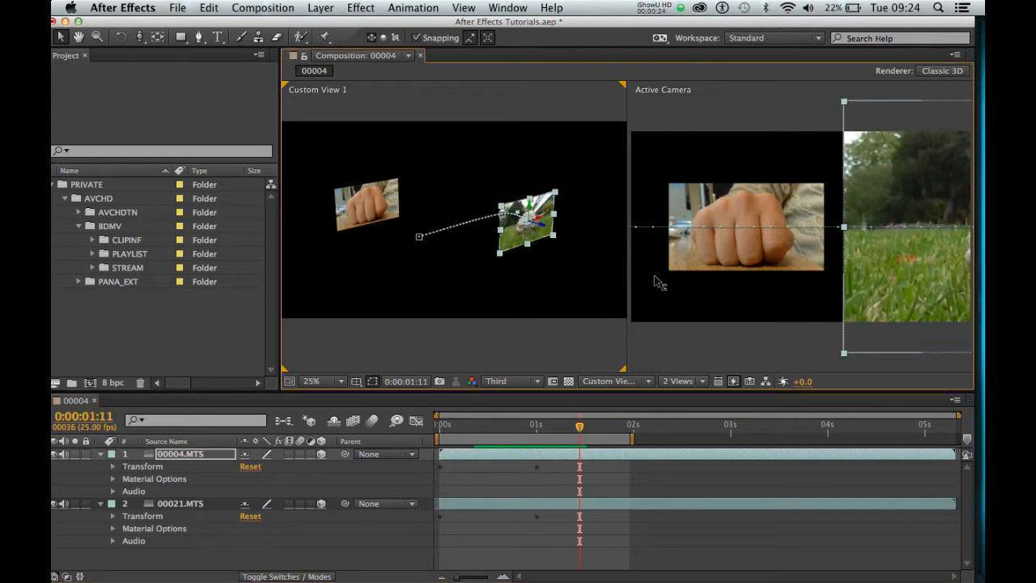
{"action": "left_click_drag", "start_coordinate": [544, 231], "coordinate": [743, 325]}
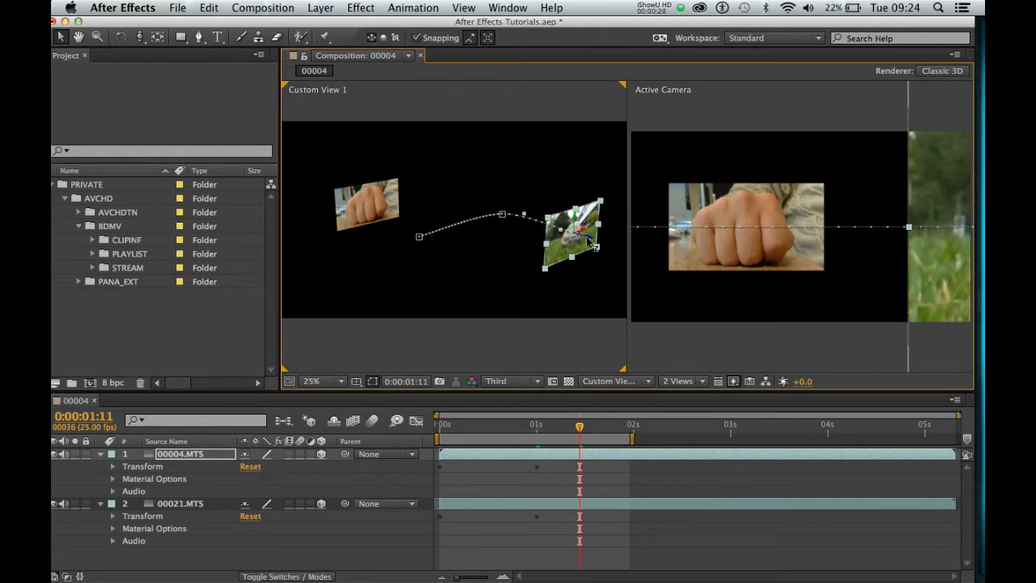
{"action": "left_click_drag", "start_coordinate": [594, 244], "coordinate": [838, 317]}
{"action": "left_click", "coordinate": [838, 319]}
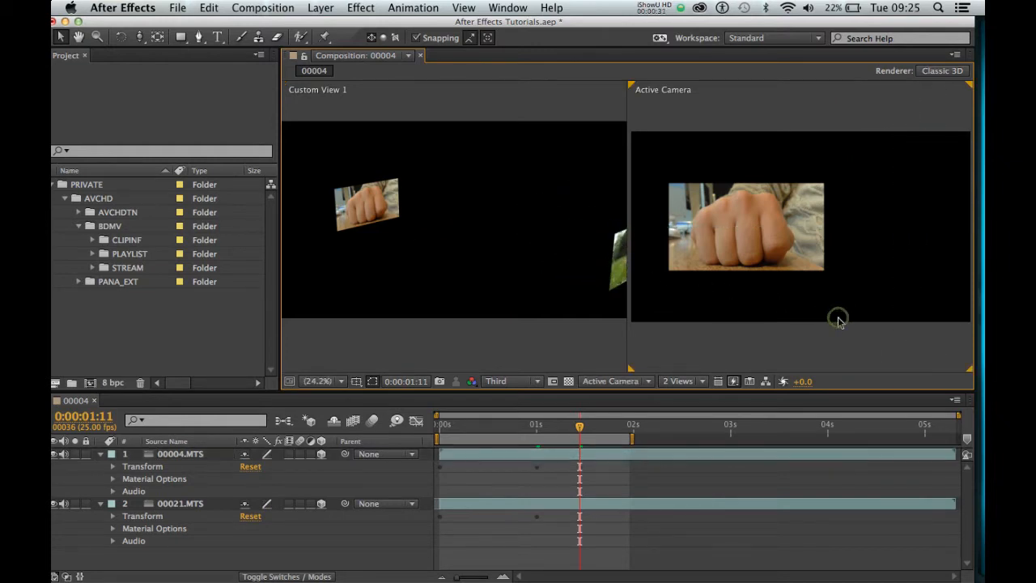
{"action": "left_click", "coordinate": [612, 277]}
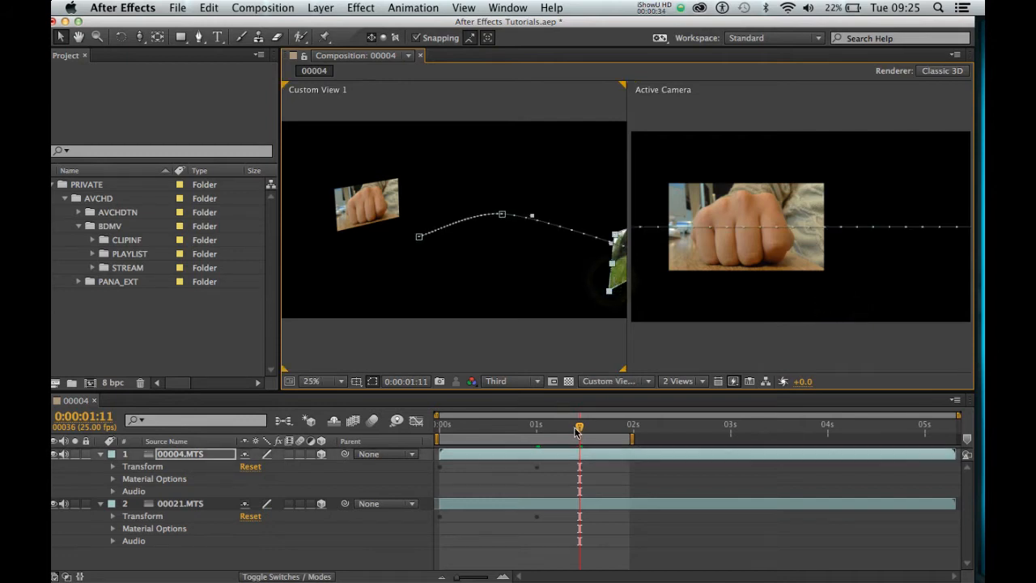
- Move the current time to 0:00:01:19 and select the 00004.MTS layer in Custom View 1
{"action": "left_click_drag", "start_coordinate": [579, 433], "coordinate": [612, 433]}
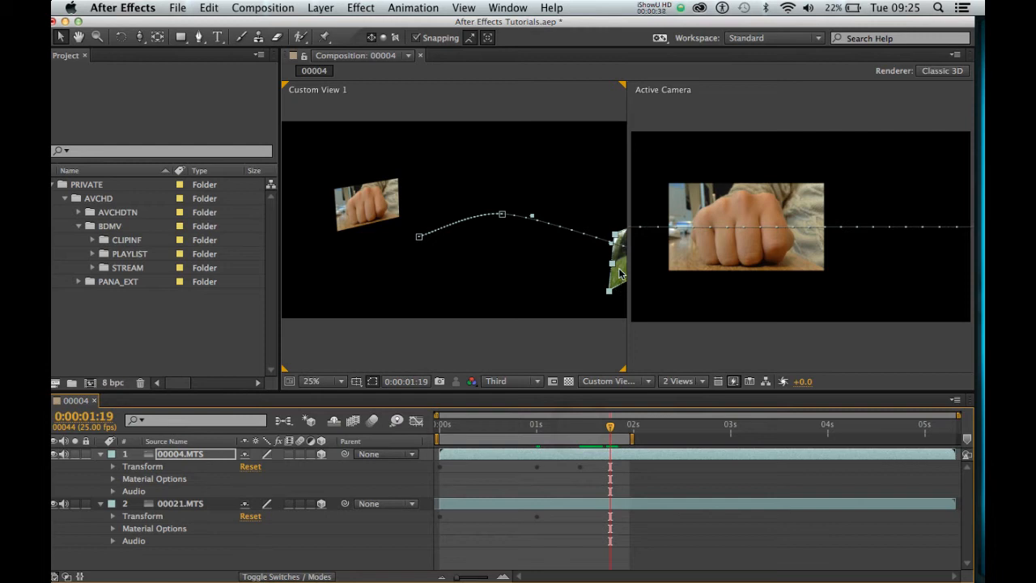
{"action": "left_click", "coordinate": [583, 271]}
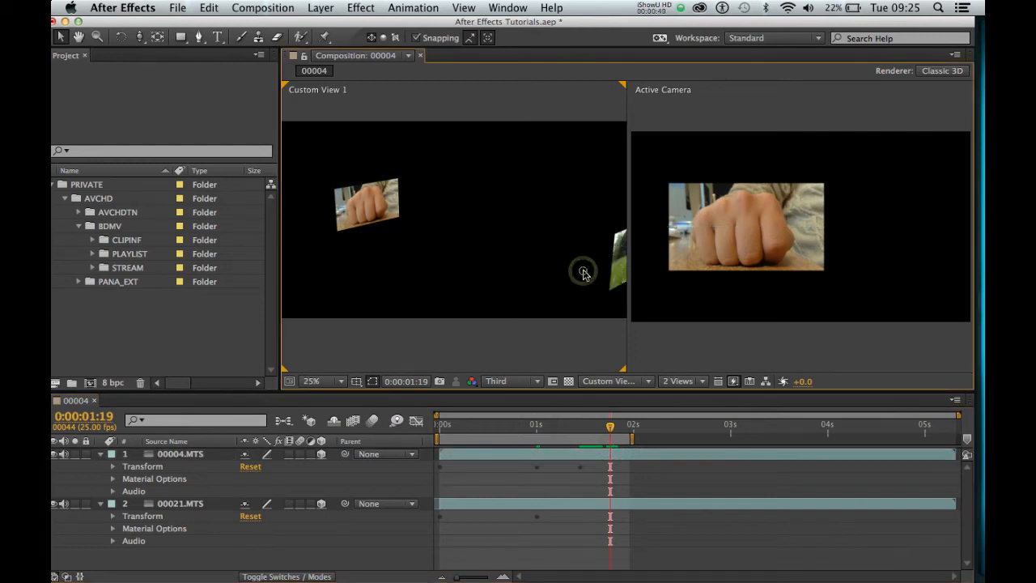
{"action": "left_click", "coordinate": [731, 277]}
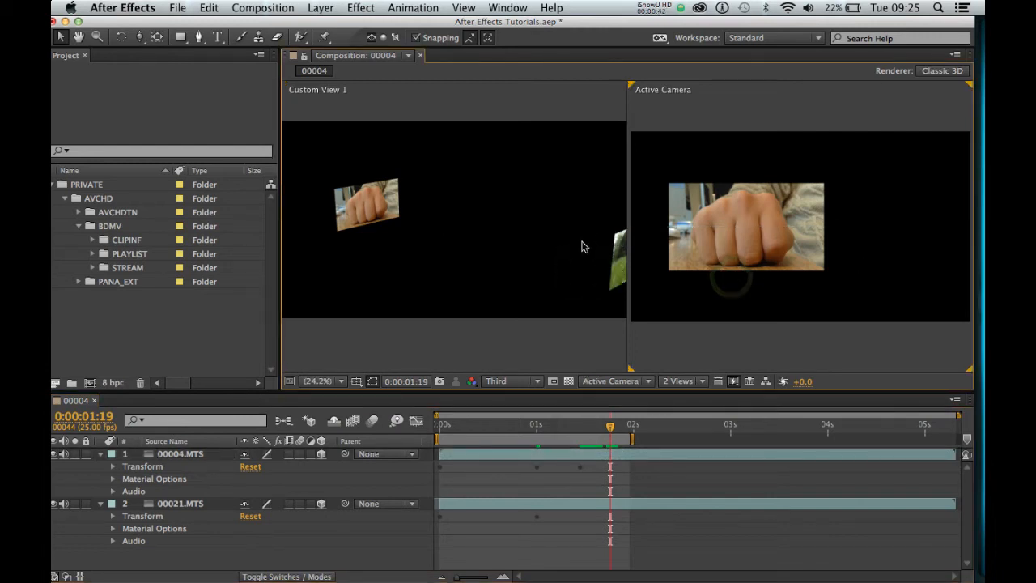
{"action": "left_click", "coordinate": [620, 265]}
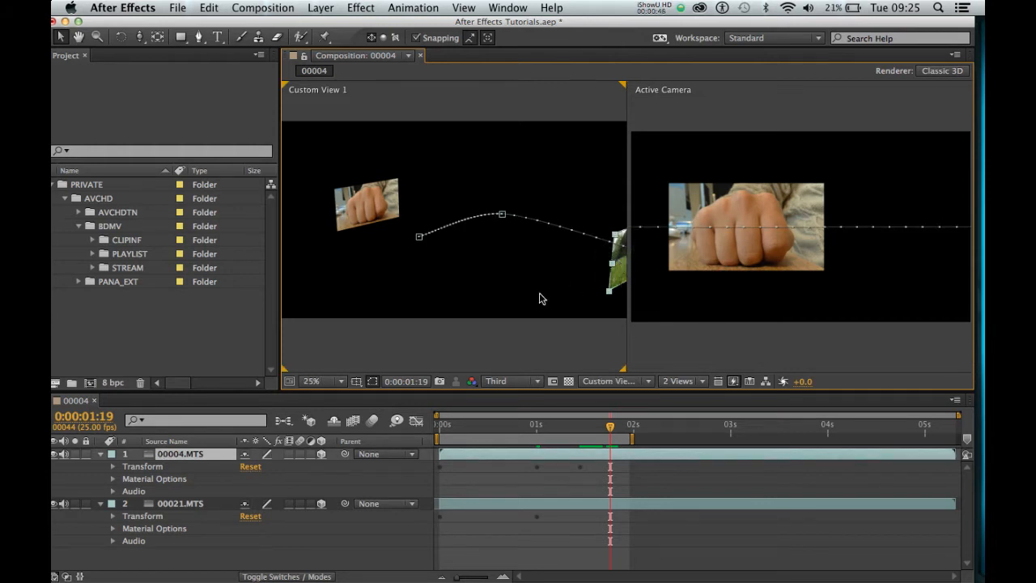
- Pull Custom View 1 back with the Track Z Camera Tool until the whole grass clip fits in the view
{"action": "left_click", "coordinate": [139, 38]}
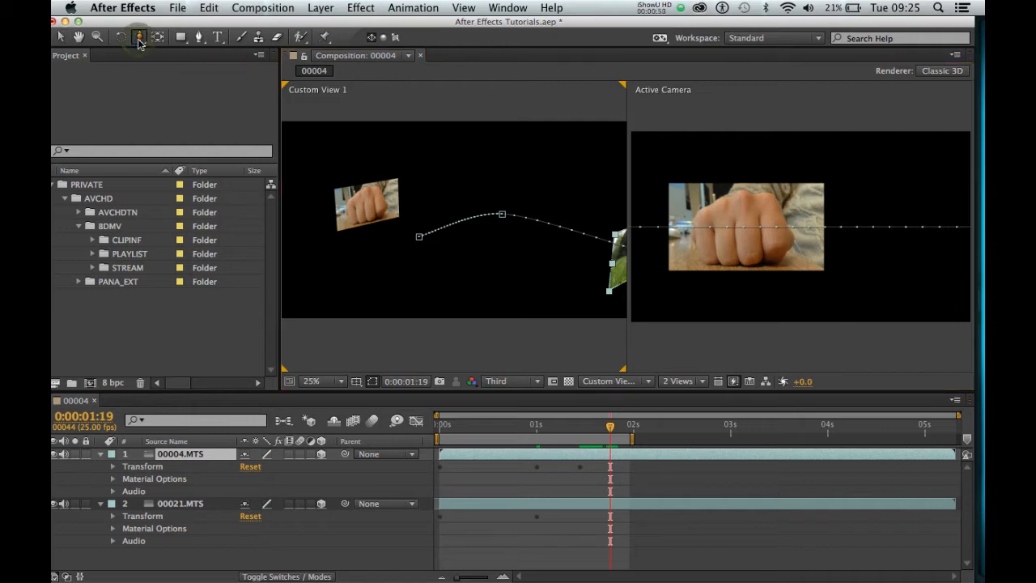
{"action": "left_click", "coordinate": [138, 39]}
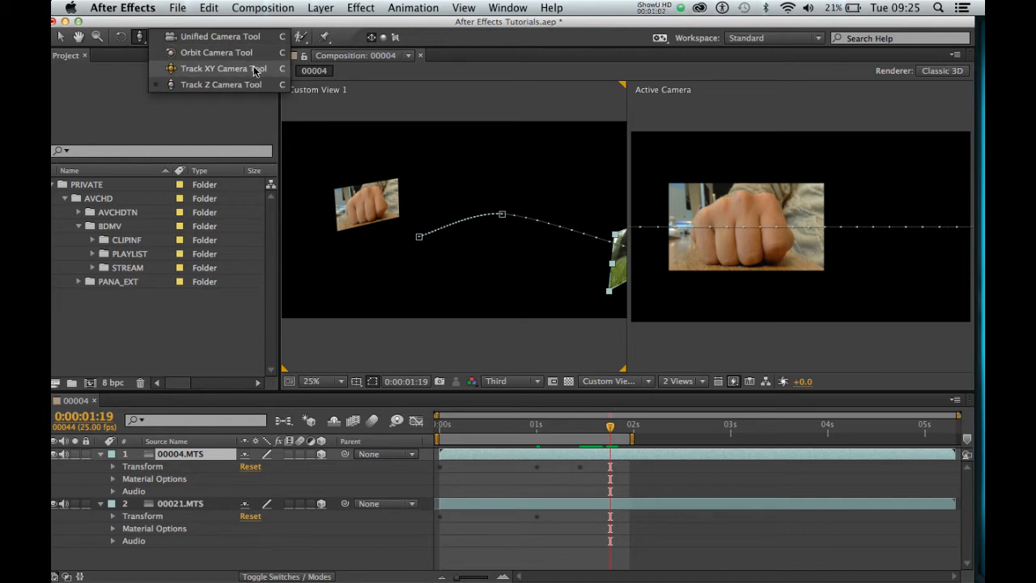
{"action": "left_click", "coordinate": [387, 161]}
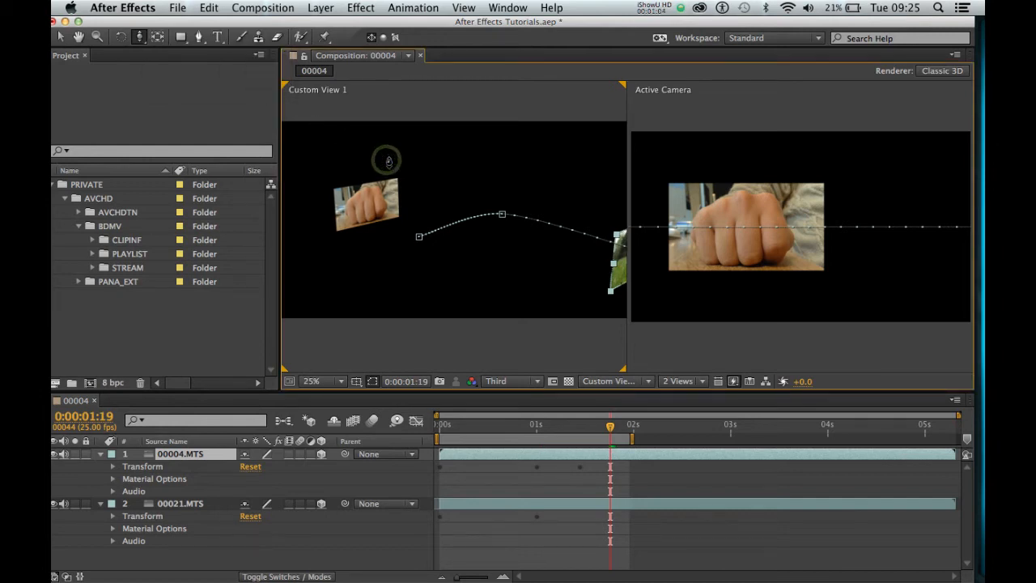
{"action": "key", "text": "v"}
{"action": "left_click", "coordinate": [452, 187]}
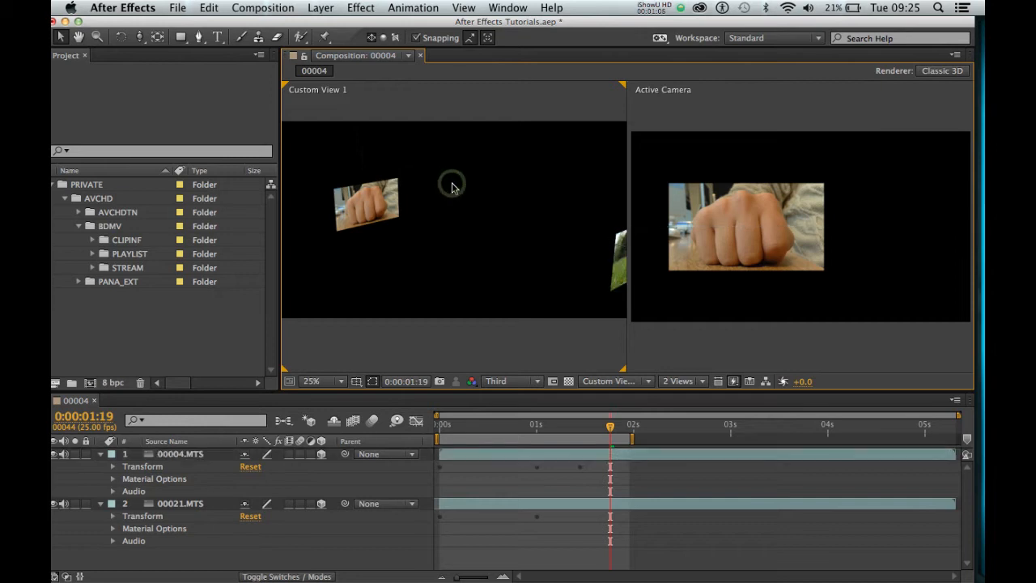
{"action": "key", "text": "c"}
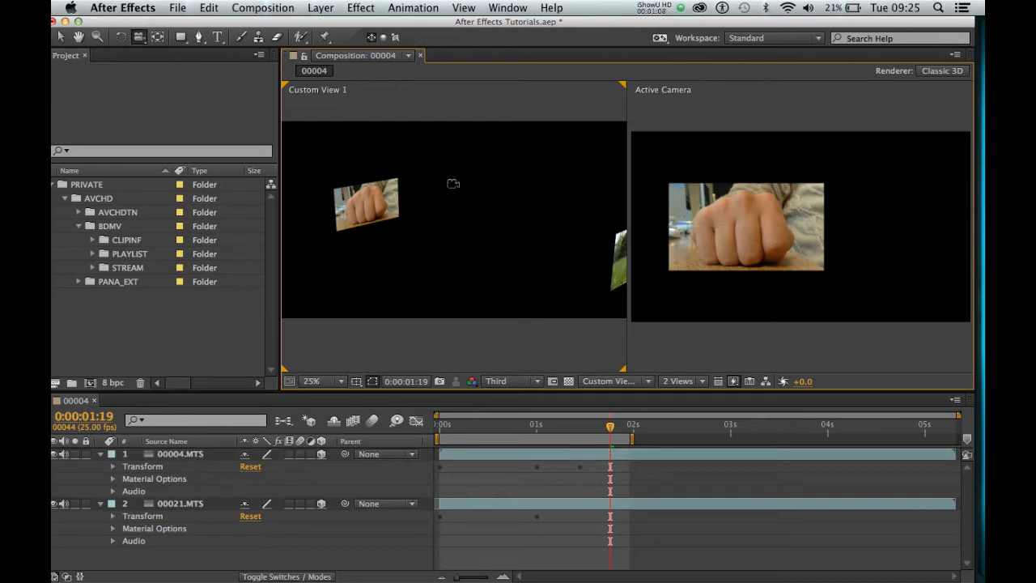
{"action": "key", "text": "c"}
{"action": "key", "text": "c"}
{"action": "key", "text": "c"}
{"action": "key", "text": "c"}
{"action": "key", "text": "c"}
{"action": "left_click_drag", "start_coordinate": [480, 234], "coordinate": [463, 285]}
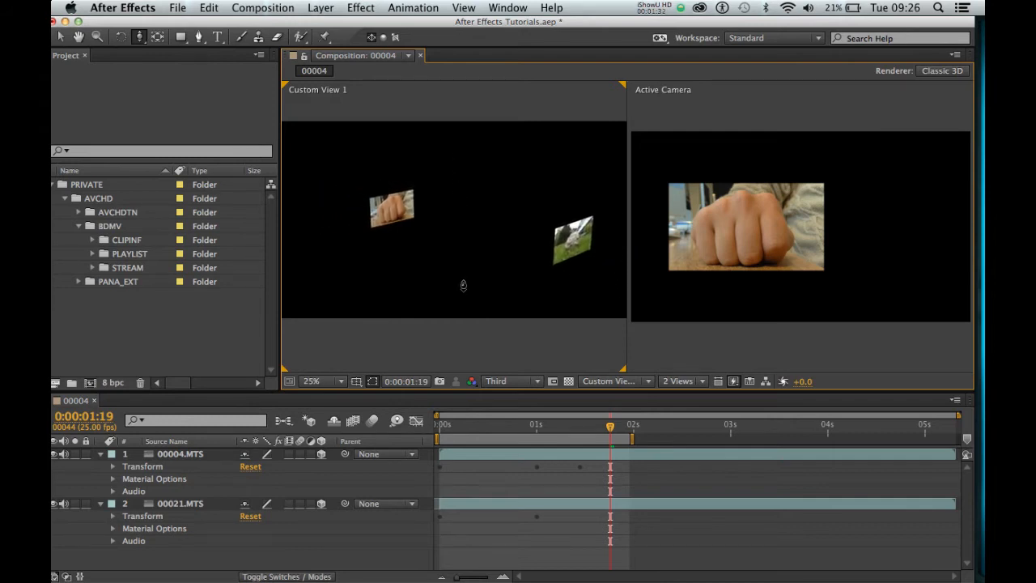
- At 0:00:01:19, reposition the 00004.MTS layer along its X and Z axes so it re-enters the Active Camera frame beside the fist clip
{"action": "key", "text": "v"}
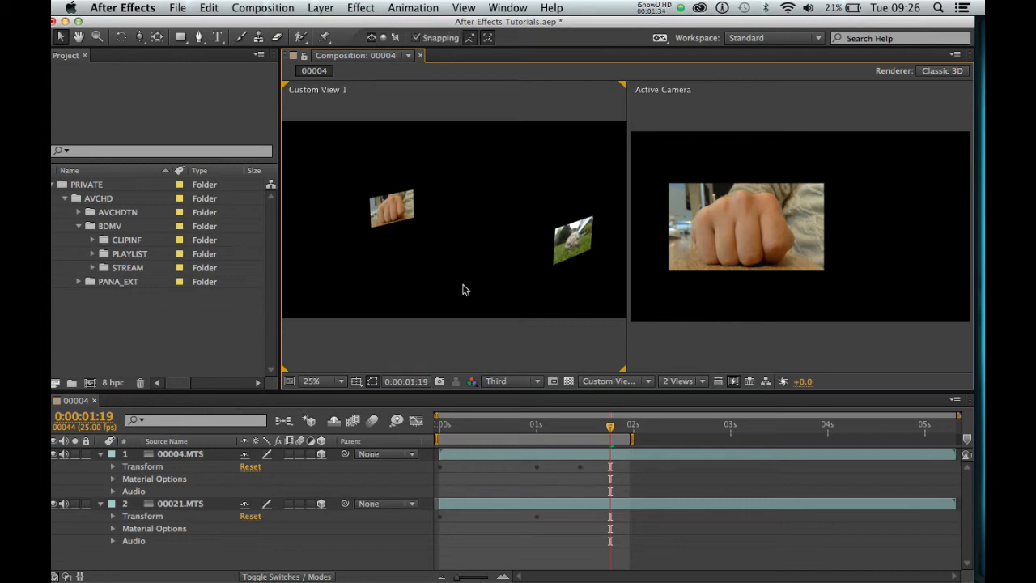
{"action": "left_click", "coordinate": [559, 258]}
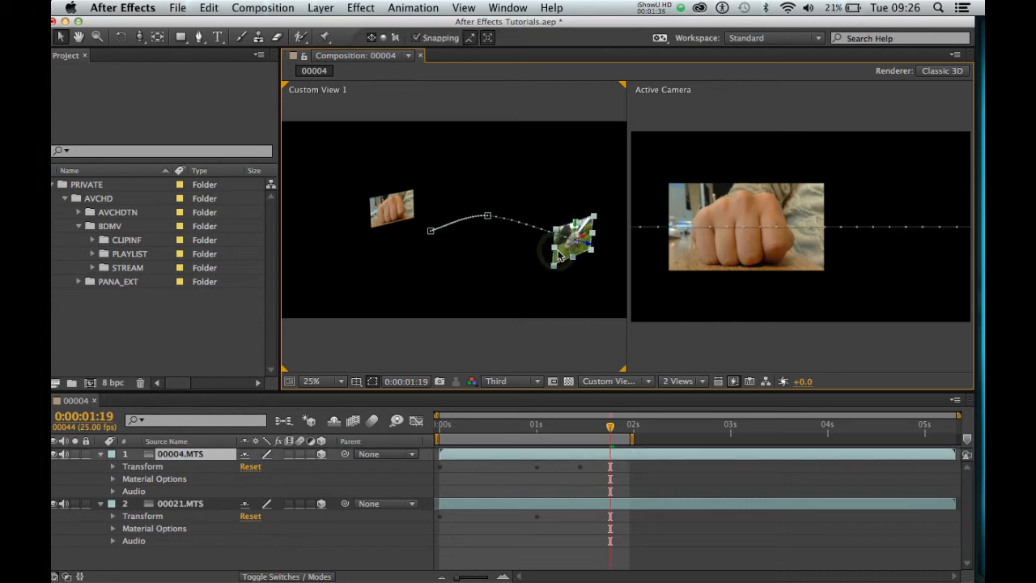
{"action": "left_click_drag", "start_coordinate": [585, 239], "coordinate": [475, 333]}
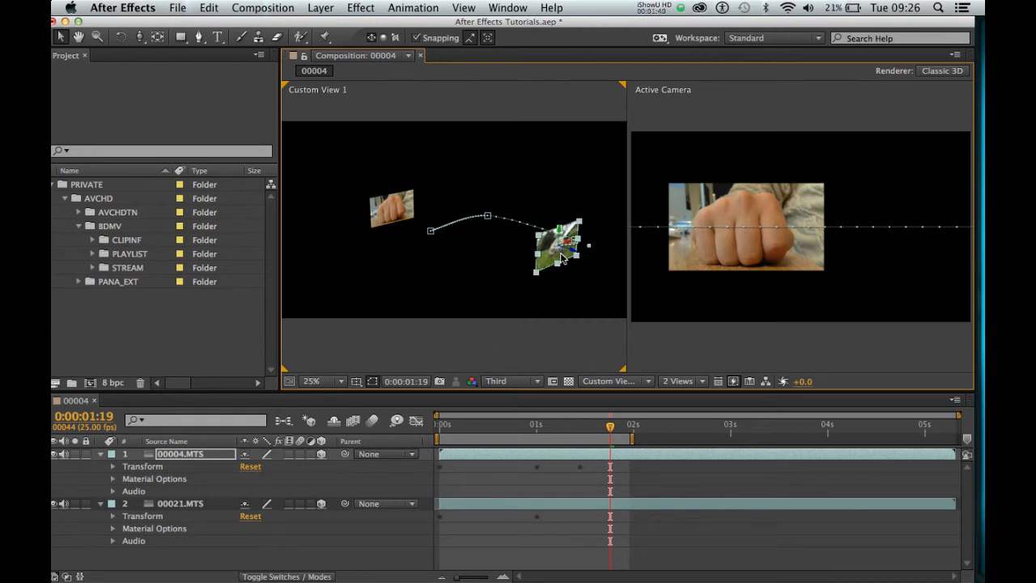
{"action": "left_click_drag", "start_coordinate": [571, 254], "coordinate": [458, 342]}
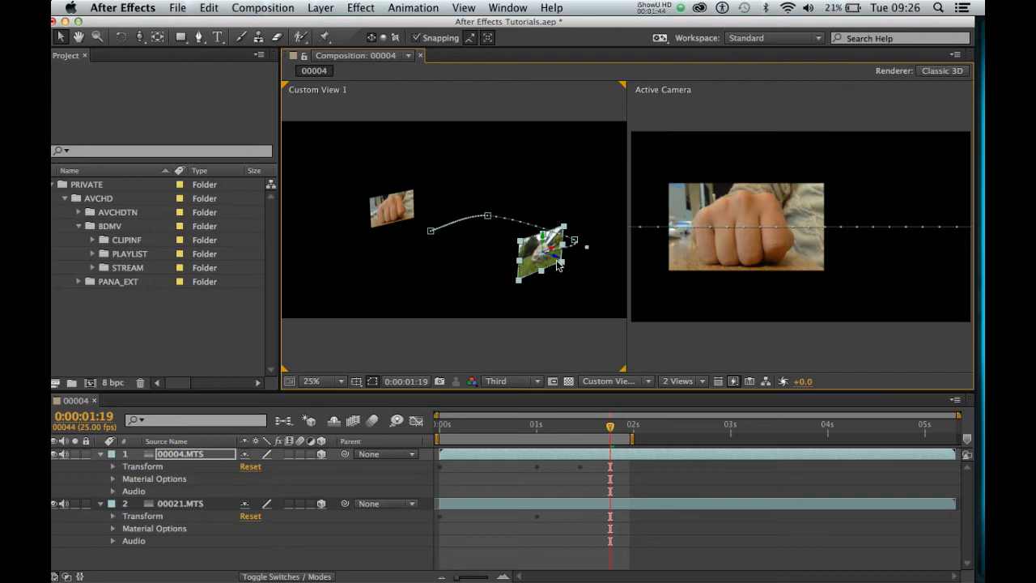
{"action": "left_click_drag", "start_coordinate": [560, 263], "coordinate": [445, 194]}
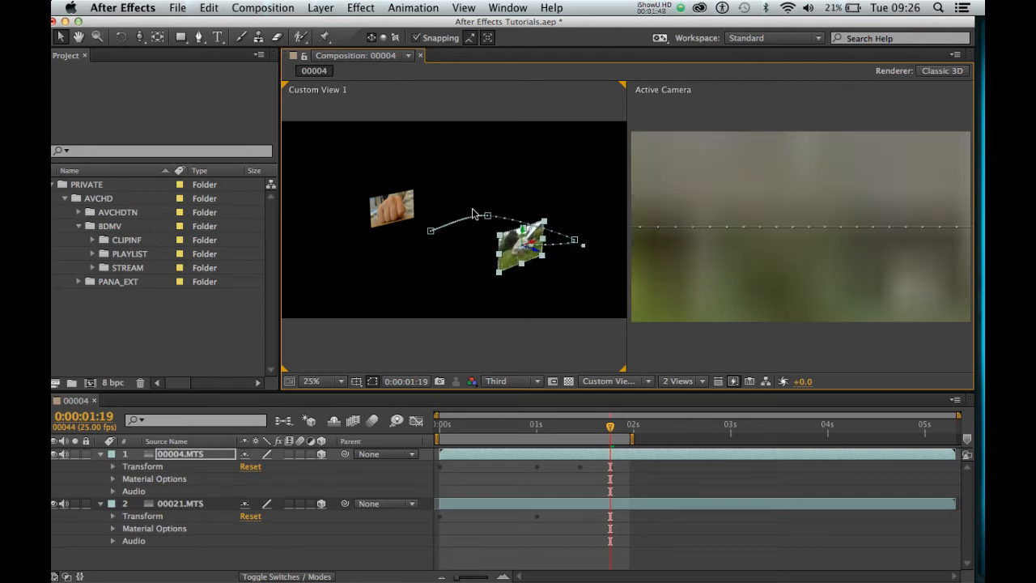
{"action": "left_click_drag", "start_coordinate": [541, 256], "coordinate": [429, 185]}
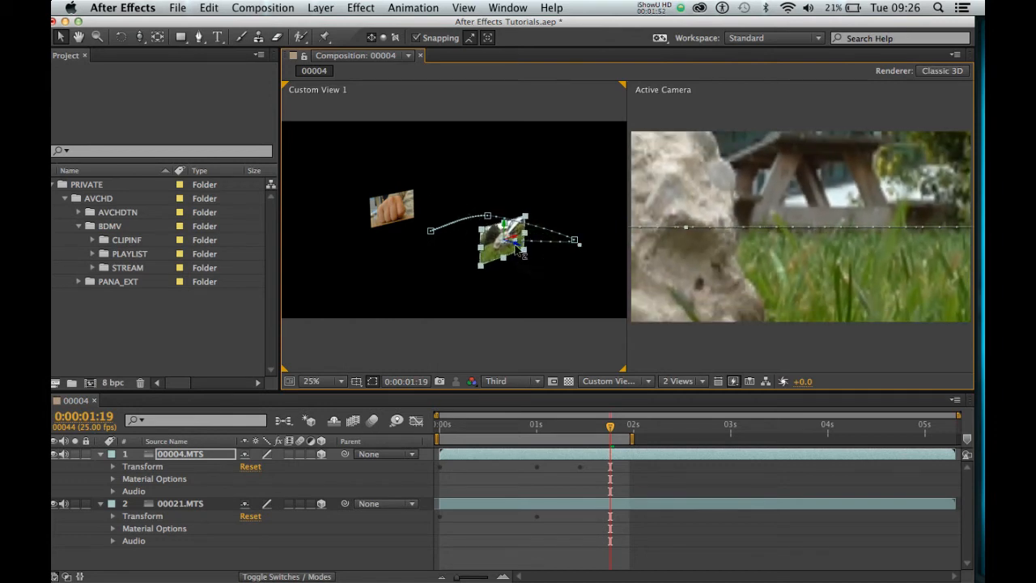
{"action": "left_click_drag", "start_coordinate": [523, 253], "coordinate": [596, 141]}
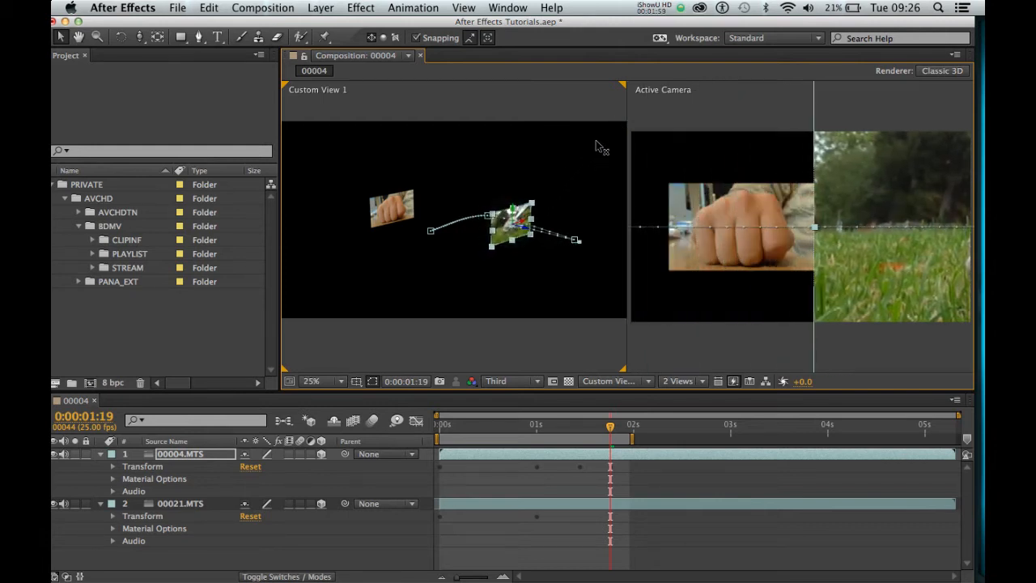
- Orbit and shift Custom View 1 to examine the two clips nearly head-on with the 00004.MTS motion path shown
{"action": "left_click", "coordinate": [458, 247]}
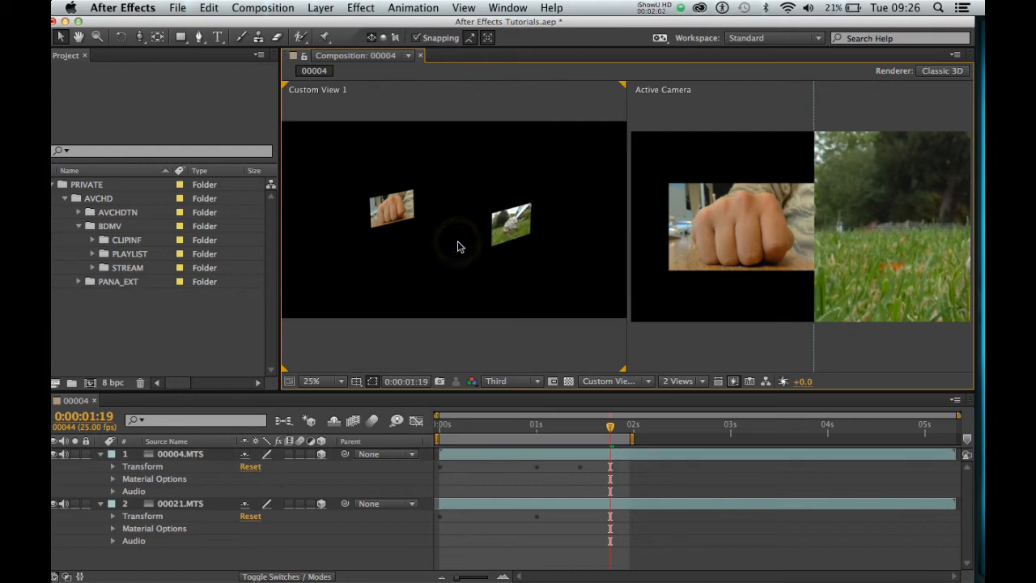
{"action": "key", "text": "c"}
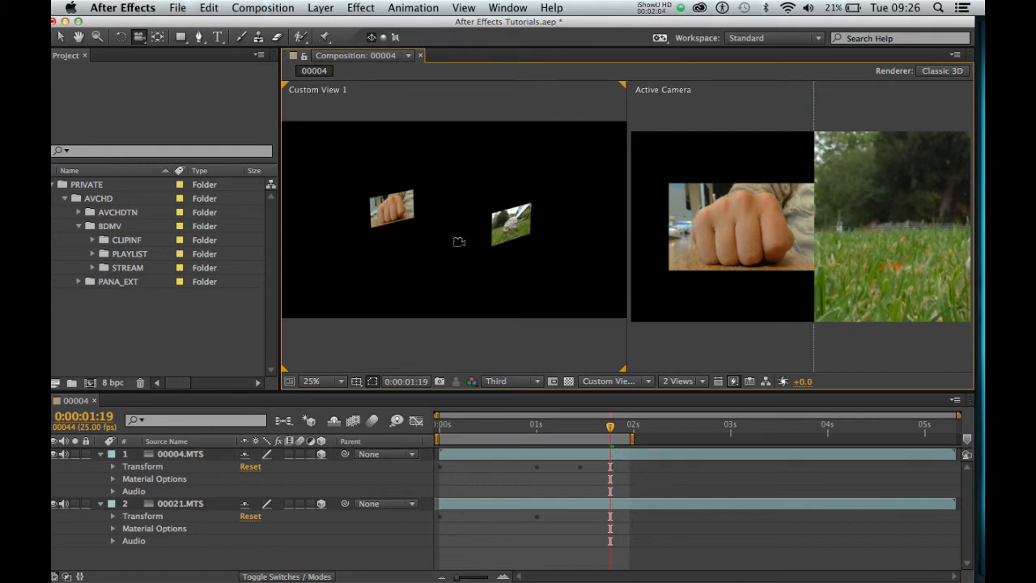
{"action": "key", "text": "c"}
{"action": "key", "text": "c"}
{"action": "mouse_move", "coordinate": [457, 233]}
{"action": "left_mouse_down"}
{"action": "mouse_move", "coordinate": [459, 199]}
{"action": "mouse_move", "coordinate": [488, 197]}
{"action": "mouse_move", "coordinate": [451, 221]}
{"action": "left_mouse_up"}
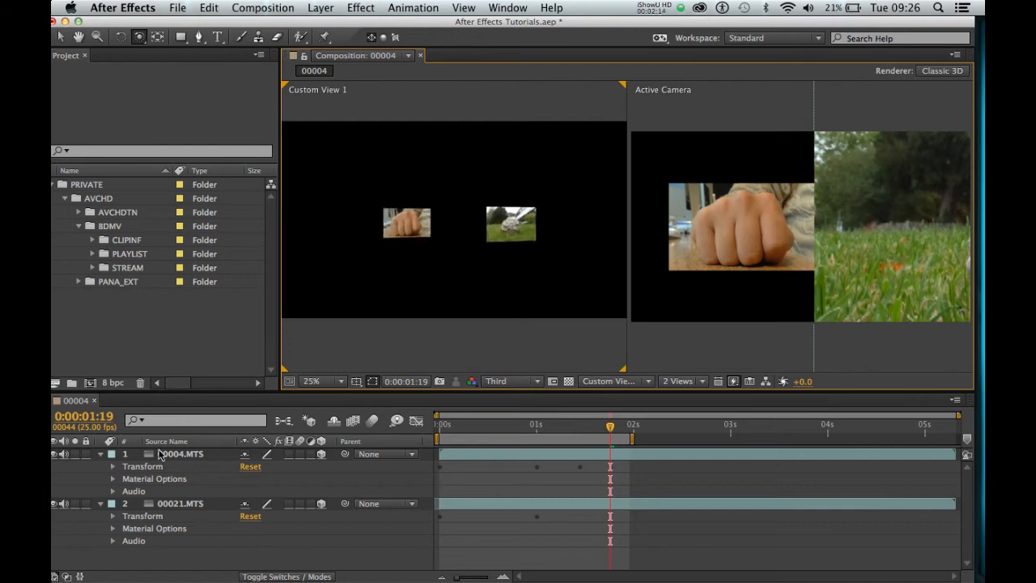
{"action": "left_click", "coordinate": [173, 455]}
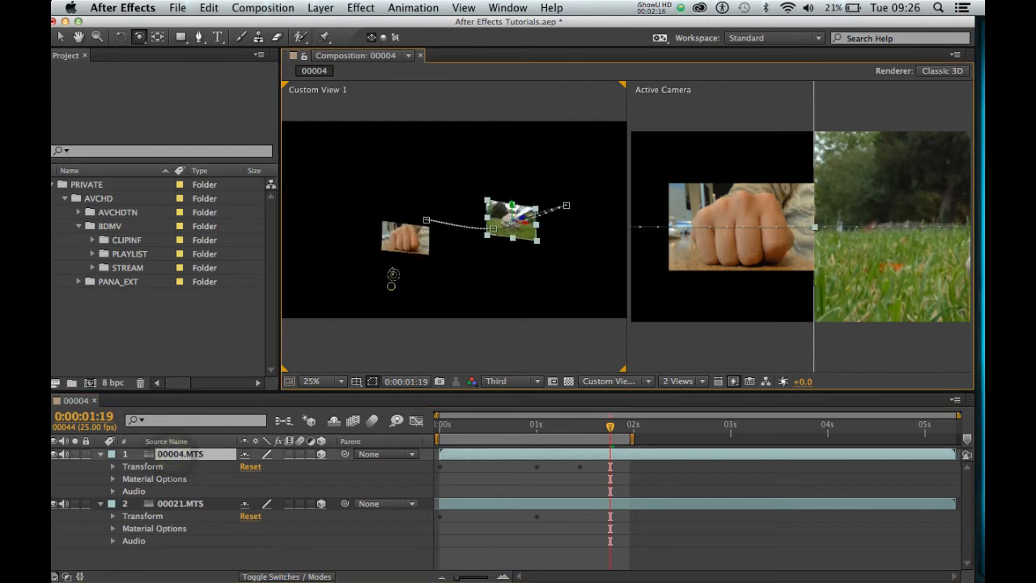
{"action": "left_click_drag", "start_coordinate": [394, 273], "coordinate": [427, 272]}
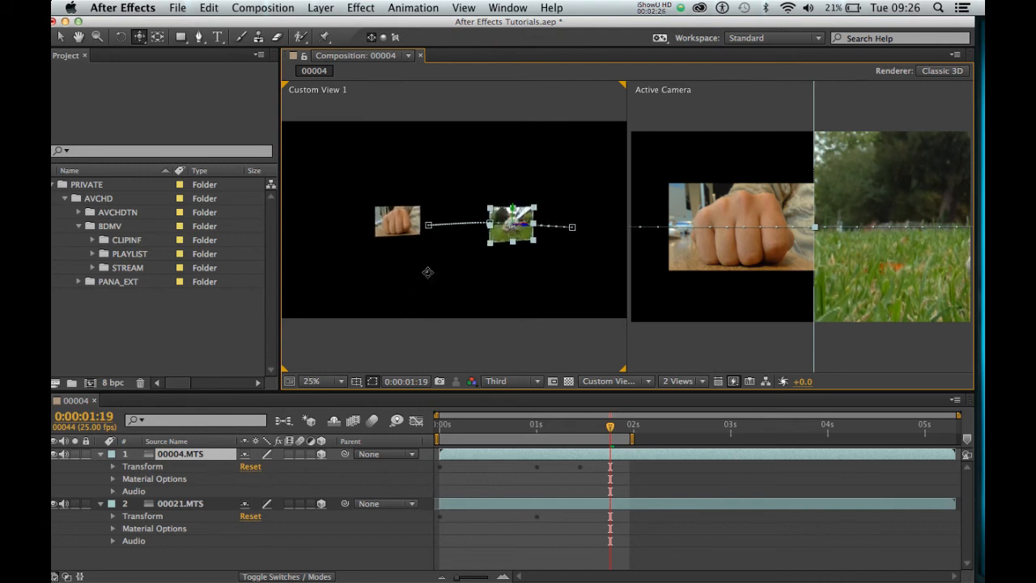
{"action": "left_click_drag", "start_coordinate": [434, 264], "coordinate": [461, 232]}
{"action": "key", "text": "c"}
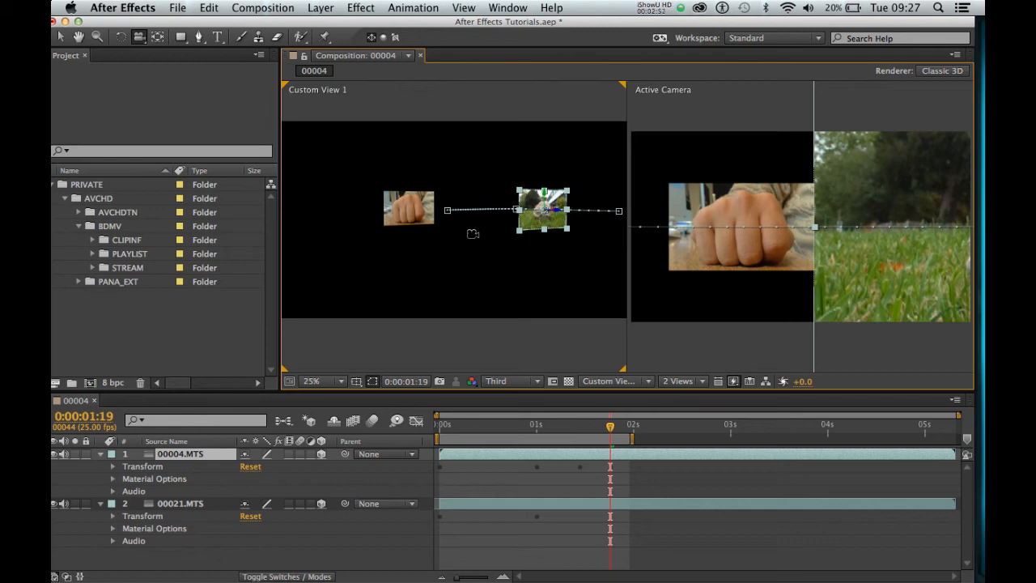
- Orbit Custom View 1 back to an angled perspective and bring the clips closer
{"action": "left_click", "coordinate": [139, 38]}
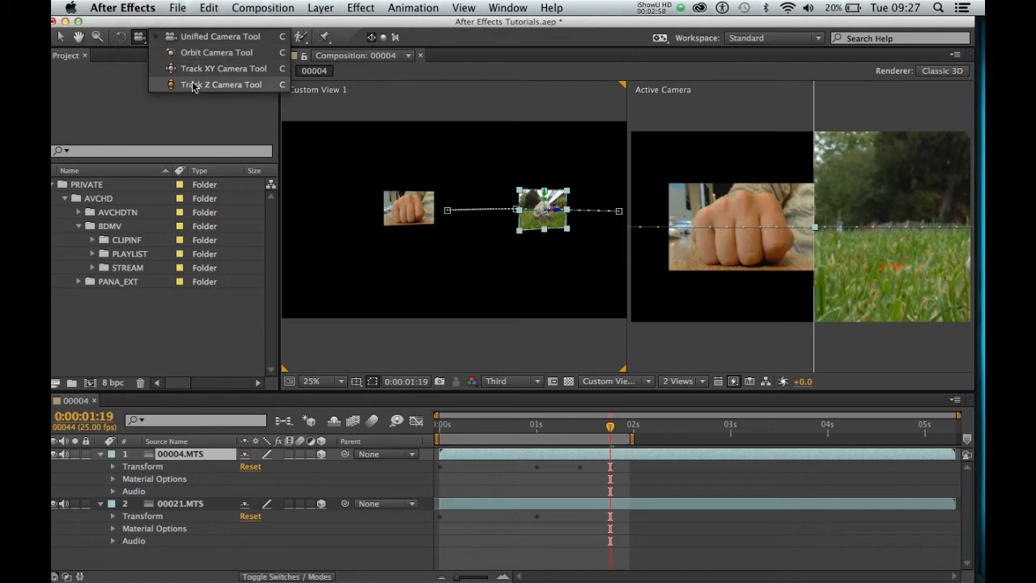
{"action": "left_click", "coordinate": [210, 121]}
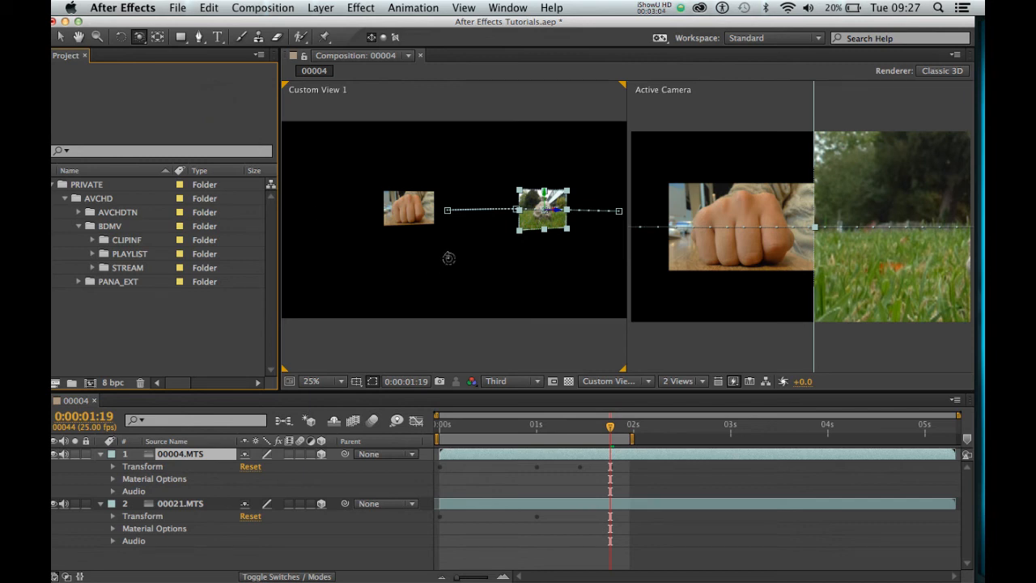
{"action": "mouse_move", "coordinate": [449, 258]}
{"action": "left_mouse_down"}
{"action": "mouse_move", "coordinate": [437, 253]}
{"action": "mouse_move", "coordinate": [451, 266]}
{"action": "left_mouse_up"}
{"action": "key", "text": "c"}
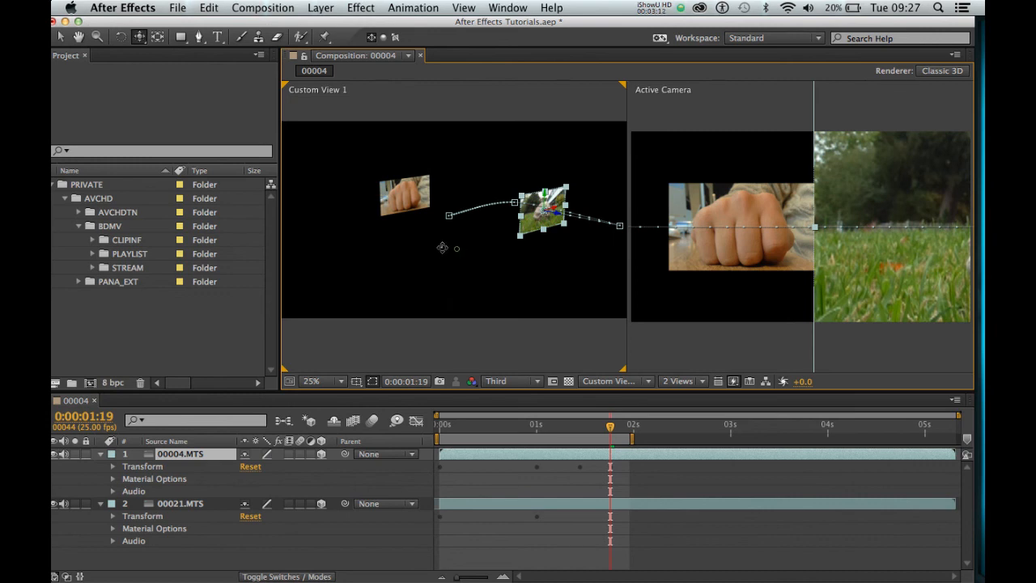
{"action": "mouse_move", "coordinate": [458, 248]}
{"action": "left_mouse_down"}
{"action": "mouse_move", "coordinate": [424, 251]}
{"action": "mouse_move", "coordinate": [502, 235]}
{"action": "mouse_move", "coordinate": [411, 243]}
{"action": "mouse_move", "coordinate": [411, 180]}
{"action": "mouse_move", "coordinate": [417, 279]}
{"action": "mouse_move", "coordinate": [418, 200]}
{"action": "left_mouse_up"}
- Reframe Custom View 1 with the orbit and track camera tools so both clips and the full motion path fit, and return to the Selection tool
{"action": "key", "text": "c"}
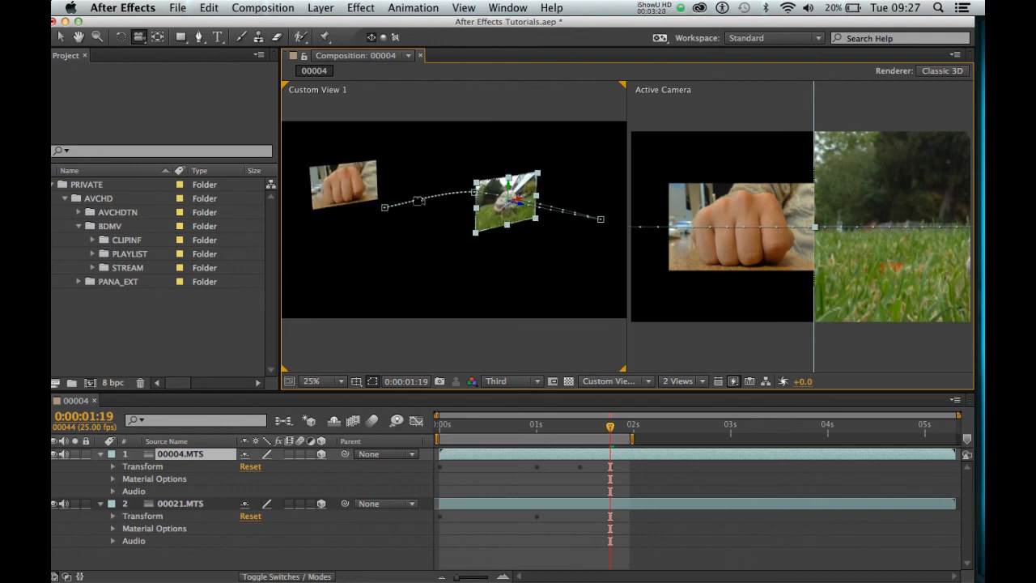
{"action": "key", "text": "c"}
{"action": "mouse_move", "coordinate": [427, 225]}
{"action": "left_mouse_down"}
{"action": "mouse_move", "coordinate": [435, 222]}
{"action": "mouse_move", "coordinate": [423, 224]}
{"action": "left_mouse_up"}
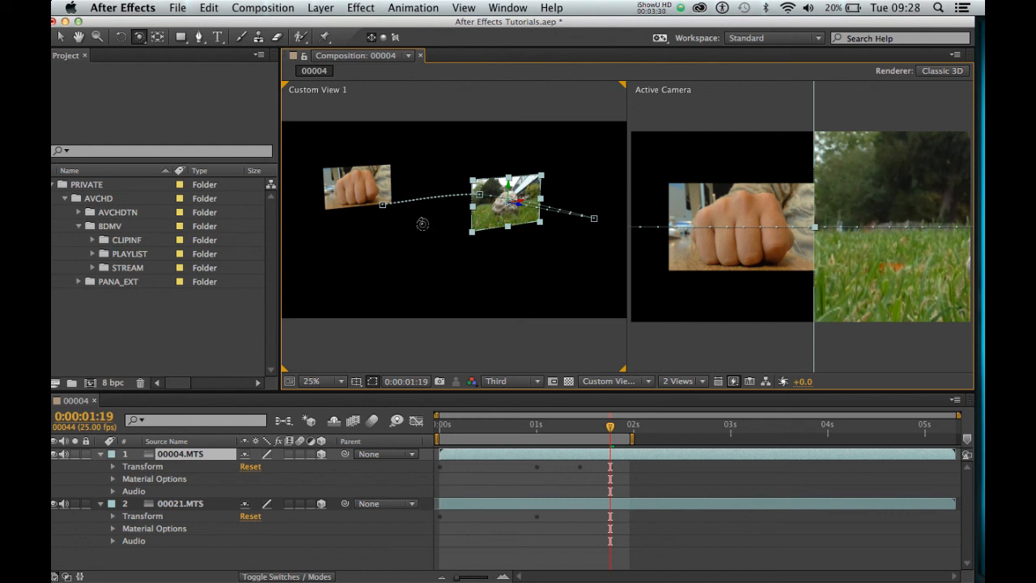
{"action": "mouse_move", "coordinate": [421, 224]}
{"action": "left_mouse_down"}
{"action": "mouse_move", "coordinate": [441, 231]}
{"action": "mouse_move", "coordinate": [446, 246]}
{"action": "mouse_move", "coordinate": [435, 212]}
{"action": "left_mouse_up"}
{"action": "key", "text": "c"}
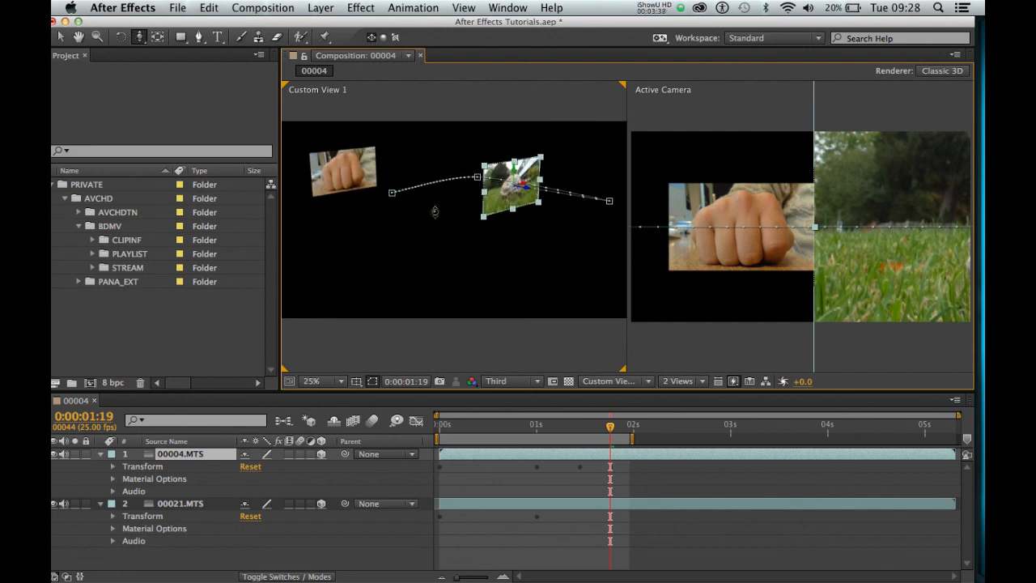
{"action": "scroll", "coordinate": [435, 211], "scroll_direction": "down", "scroll_amount": 3}
{"action": "scroll", "coordinate": [434, 211], "scroll_direction": "up", "scroll_amount": 4}
{"action": "scroll", "coordinate": [434, 211], "scroll_direction": "down", "scroll_amount": 1}
{"action": "mouse_move", "coordinate": [434, 212]}
{"action": "left_mouse_down"}
{"action": "mouse_move", "coordinate": [442, 262]}
{"action": "mouse_move", "coordinate": [444, 165]}
{"action": "mouse_move", "coordinate": [453, 293]}
{"action": "mouse_move", "coordinate": [429, 242]}
{"action": "mouse_move", "coordinate": [428, 267]}
{"action": "mouse_move", "coordinate": [434, 218]}
{"action": "left_mouse_up"}
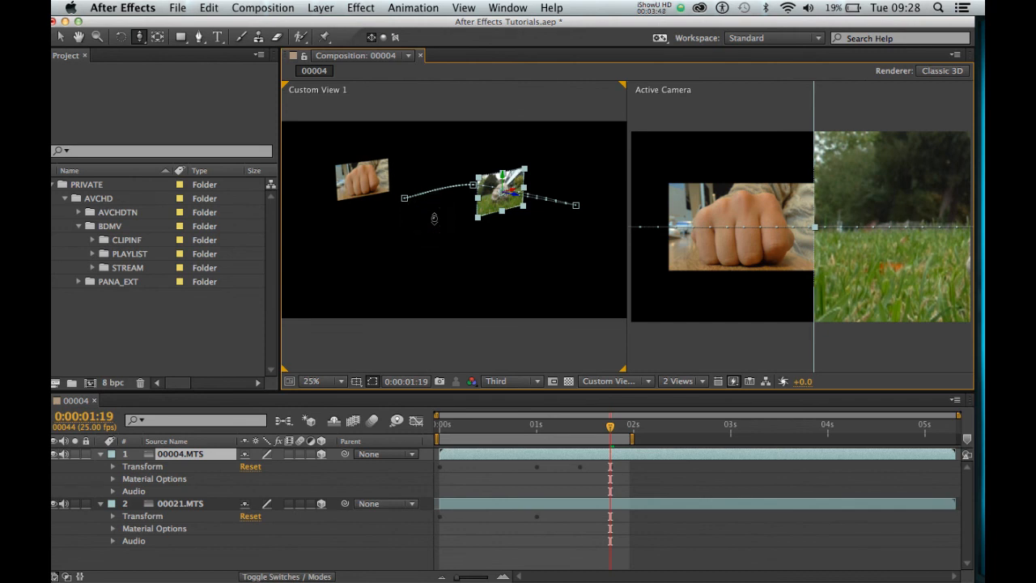
{"action": "key", "text": "v"}
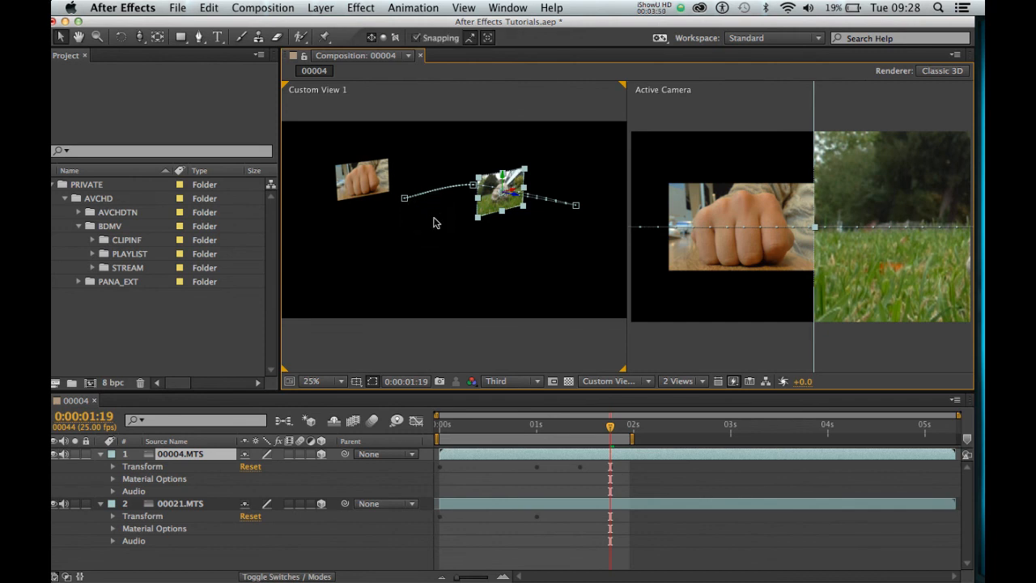